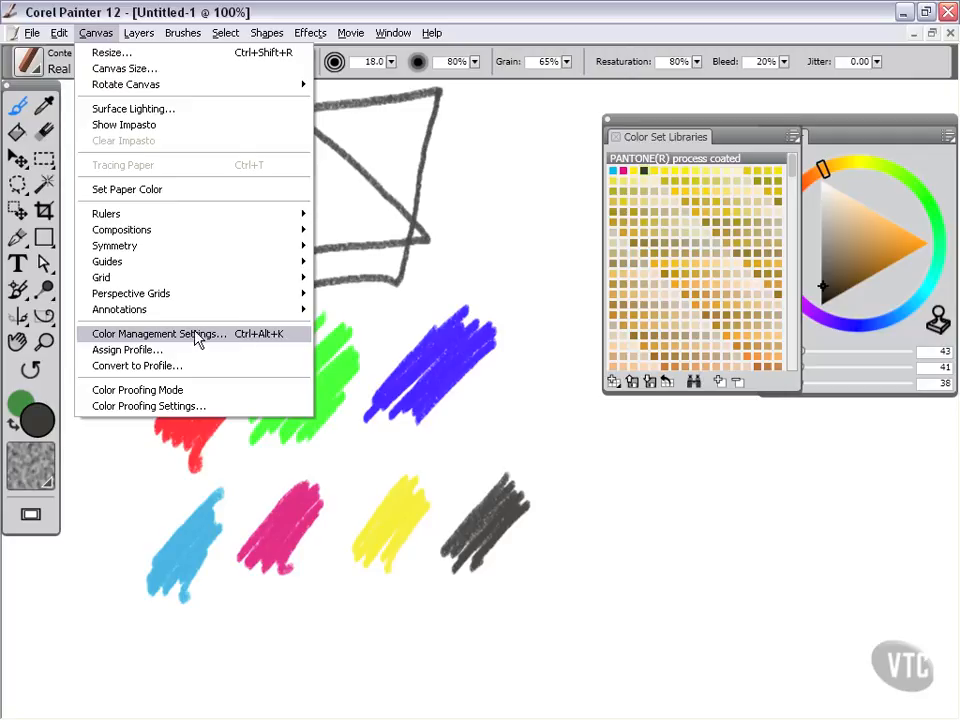
Open the Color Management Settings and set the default RGB profile to sRGB IEC61966-2-1 withBPC
click(195, 335)
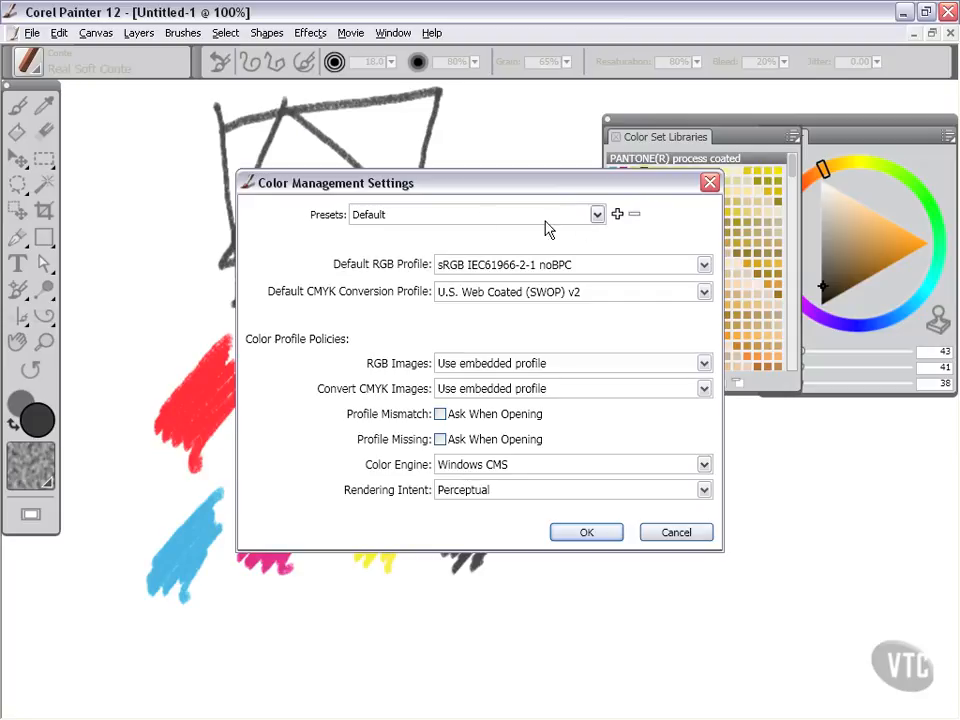
click(596, 215)
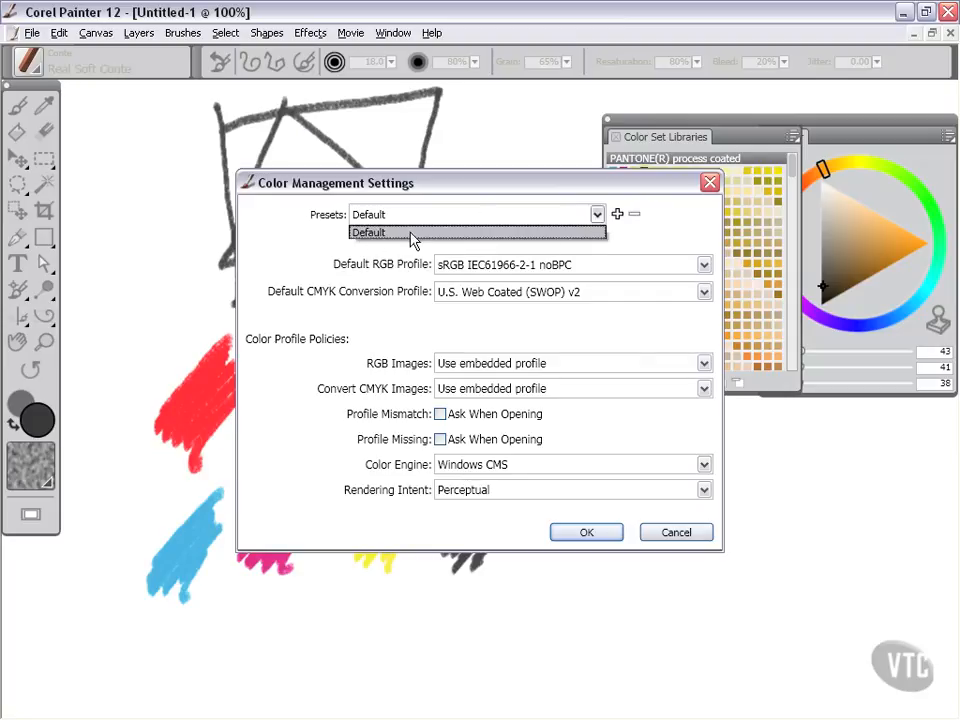
click(648, 248)
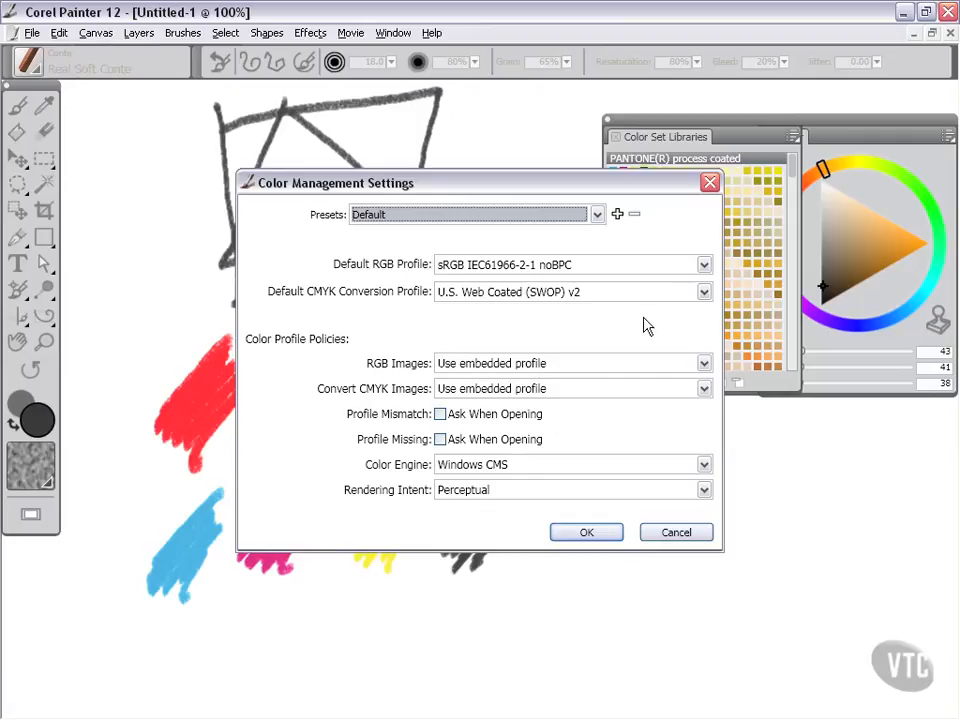
click(705, 265)
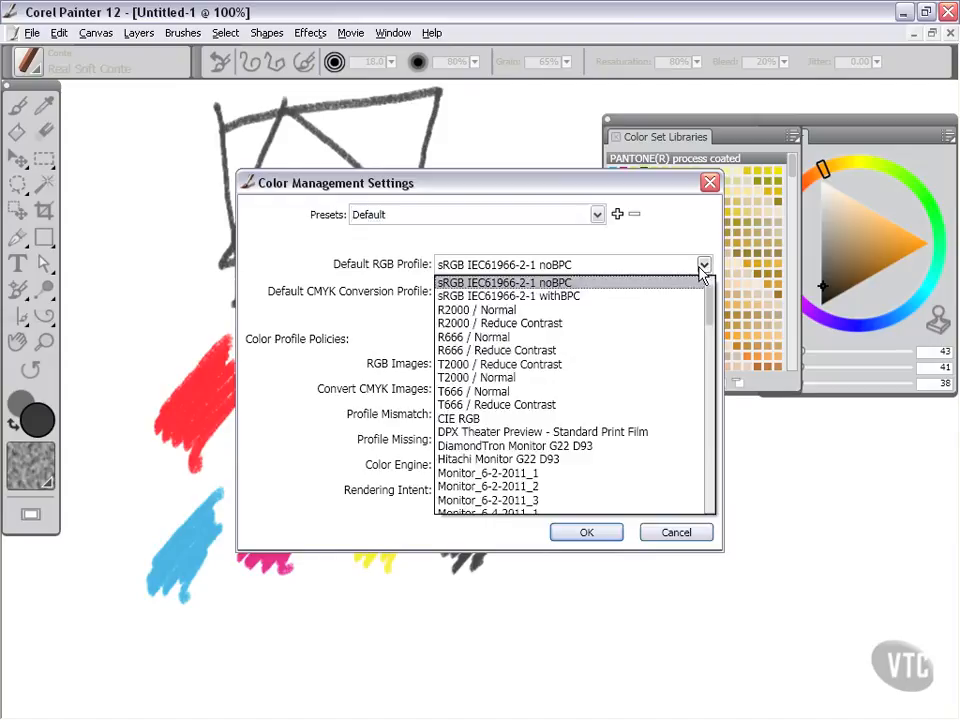
click(586, 297)
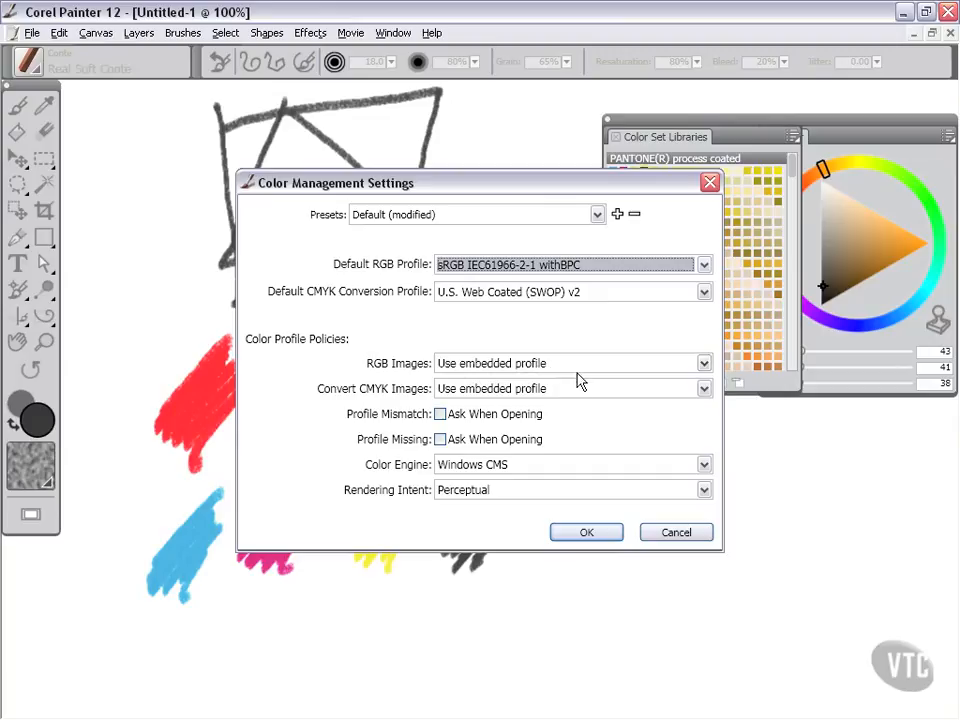
Keep RGB images on Use embedded profile and enable Ask When Opening for both profile mismatch and profile missing
click(704, 365)
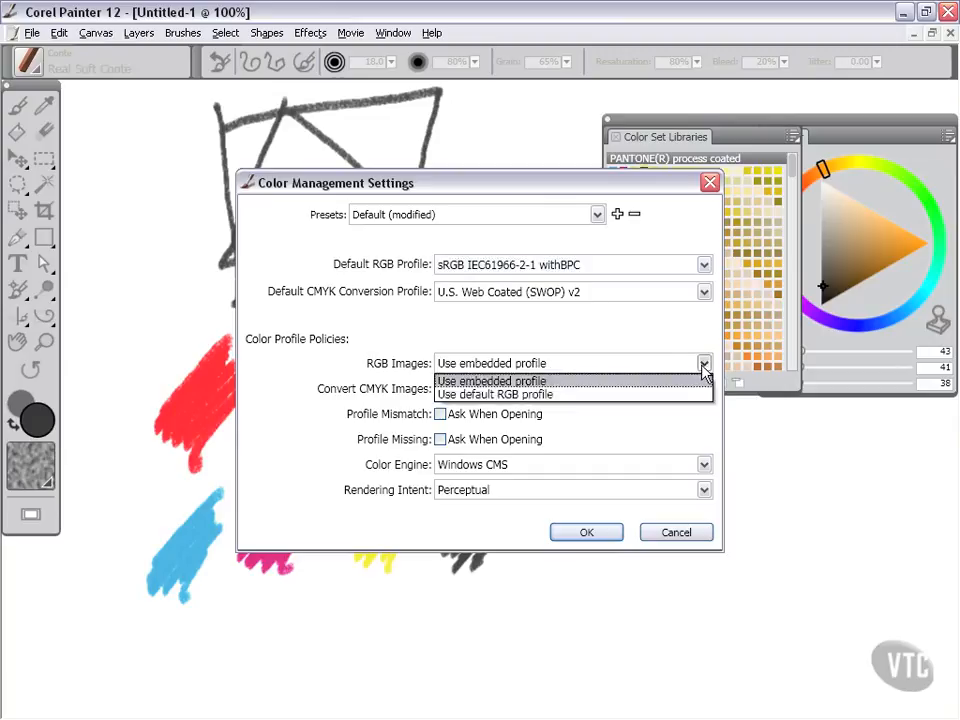
click(555, 383)
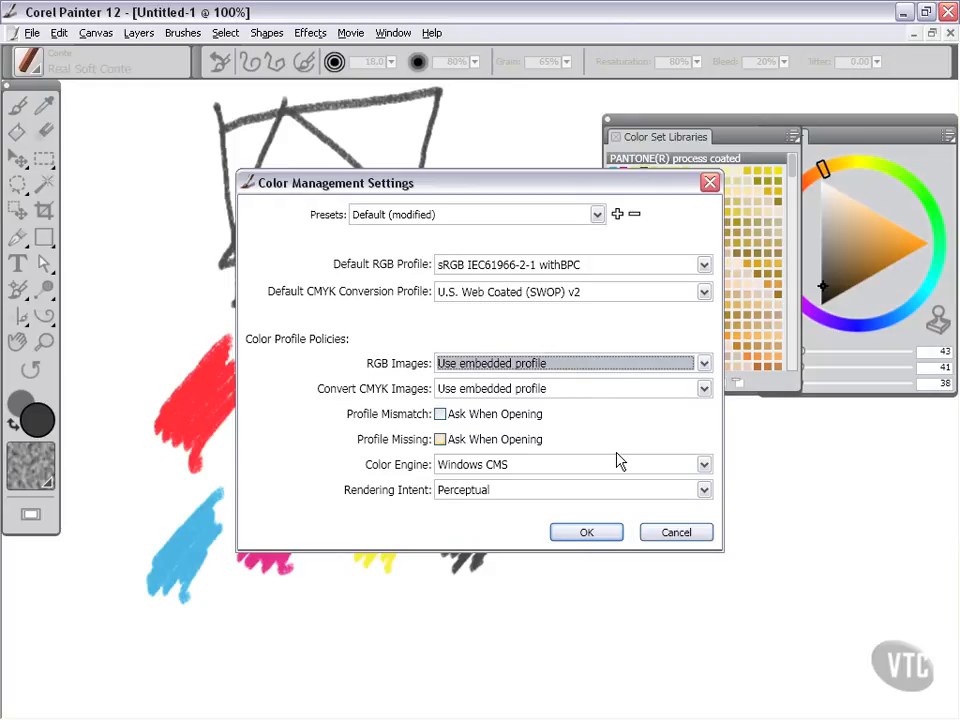
click(440, 415)
click(440, 440)
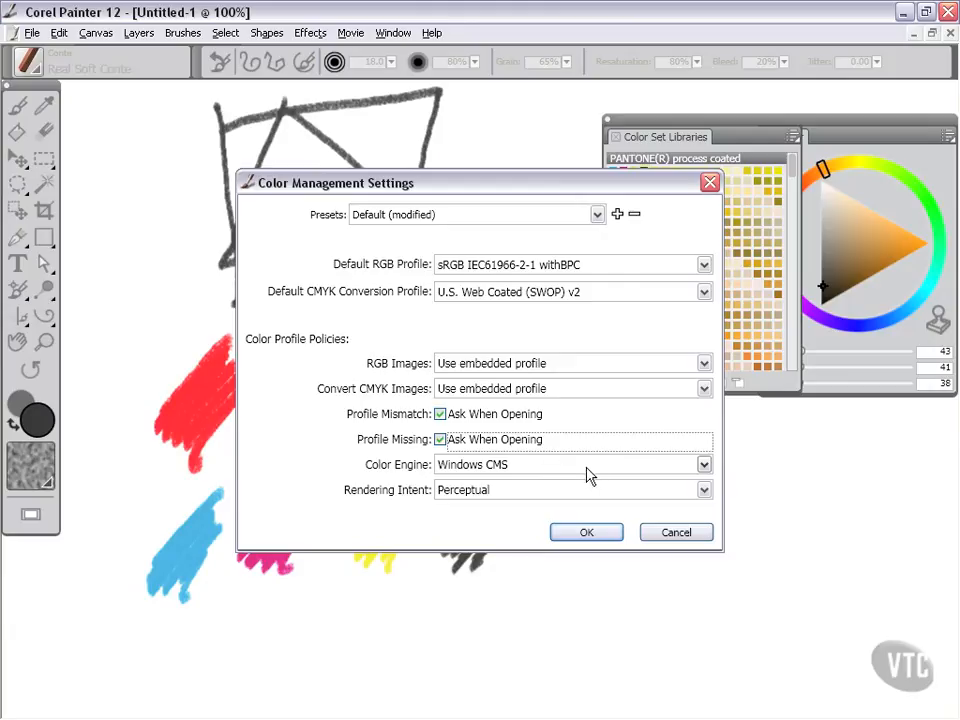
Keep Windows CMS as color engine, set the rendering intent to Relative Colorimetric, and save the settings as a preset named "web"
click(703, 465)
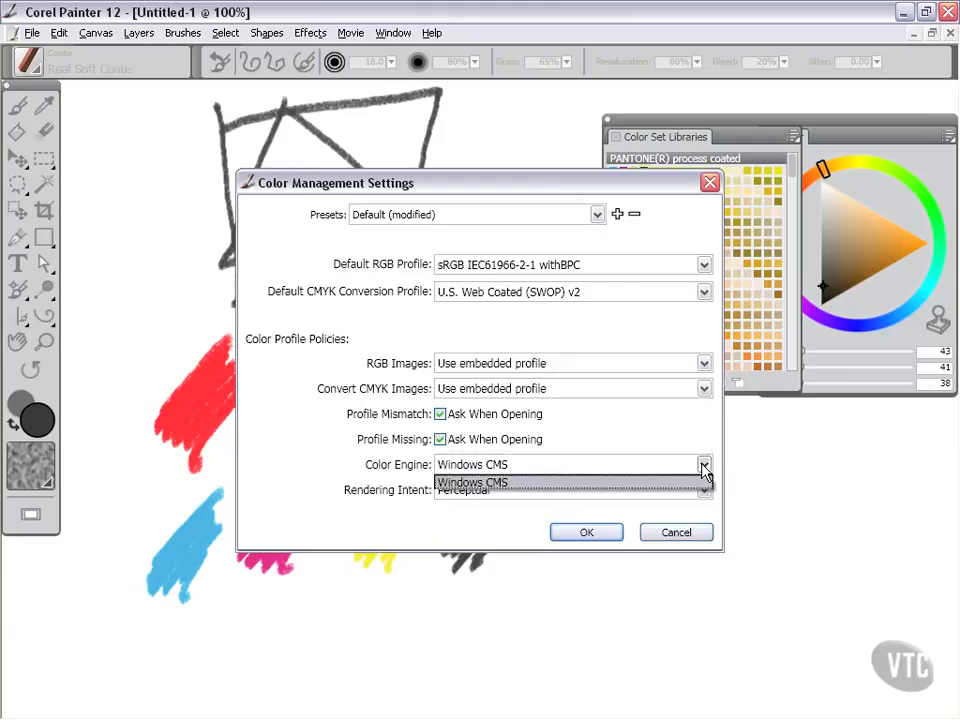
click(704, 466)
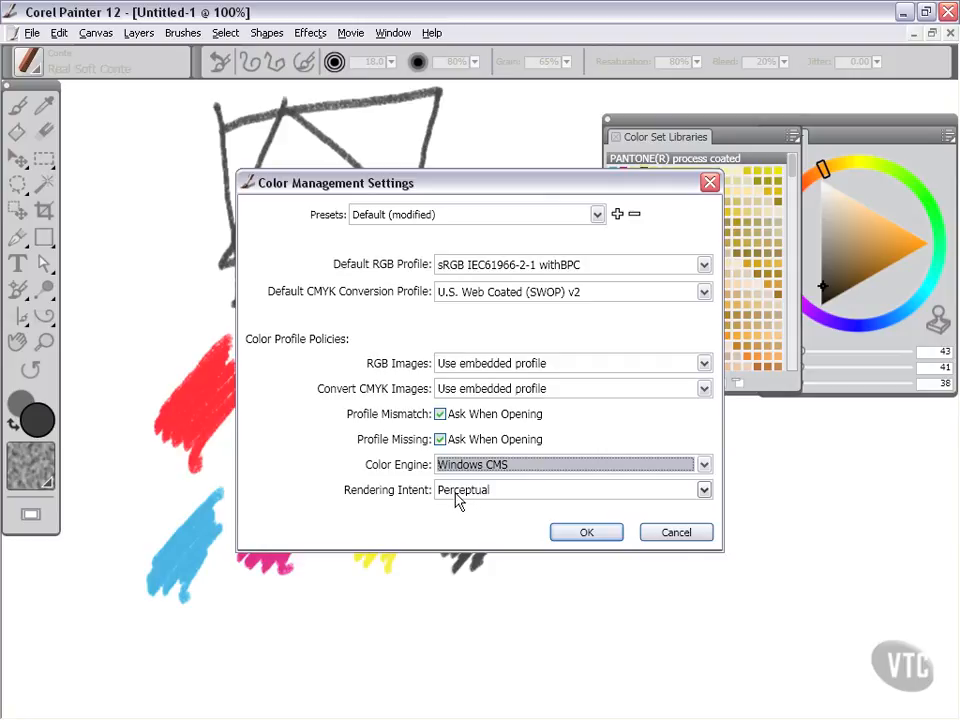
click(703, 490)
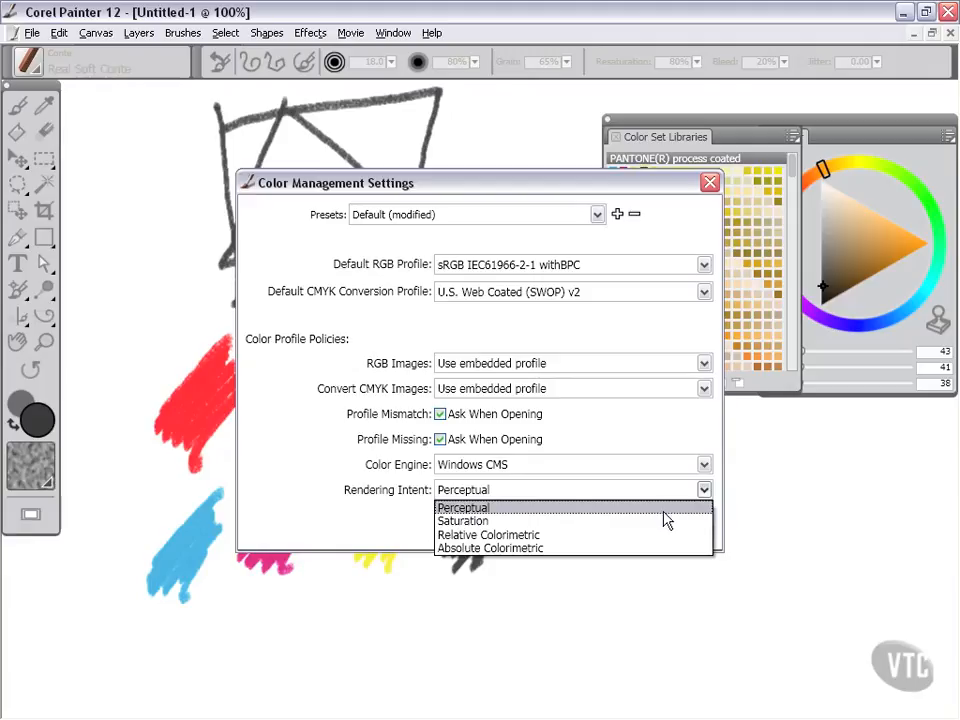
click(507, 538)
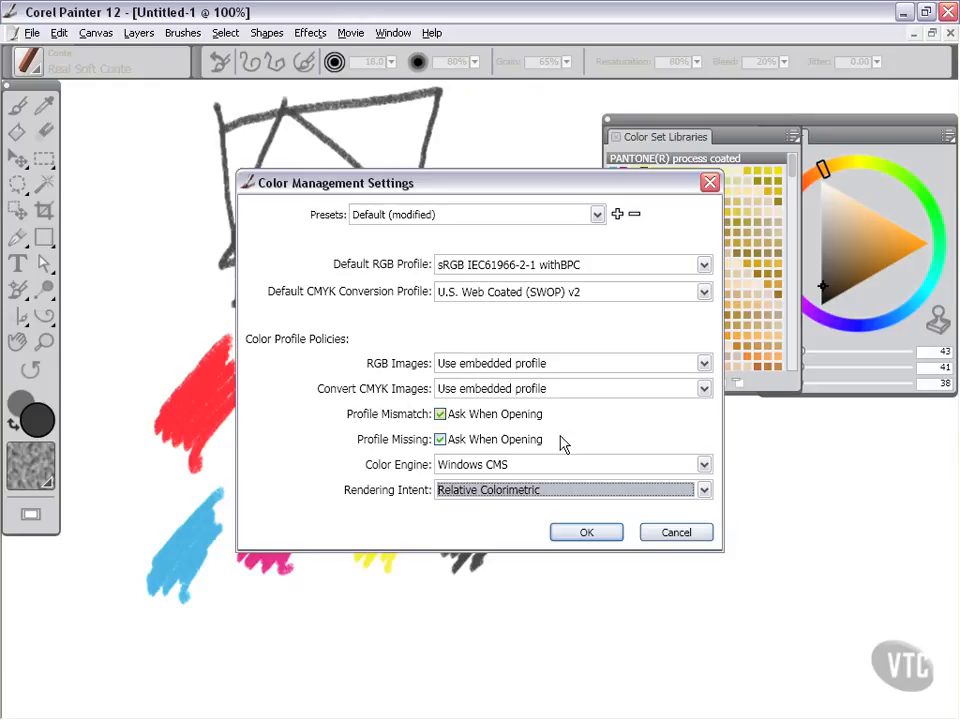
click(618, 216)
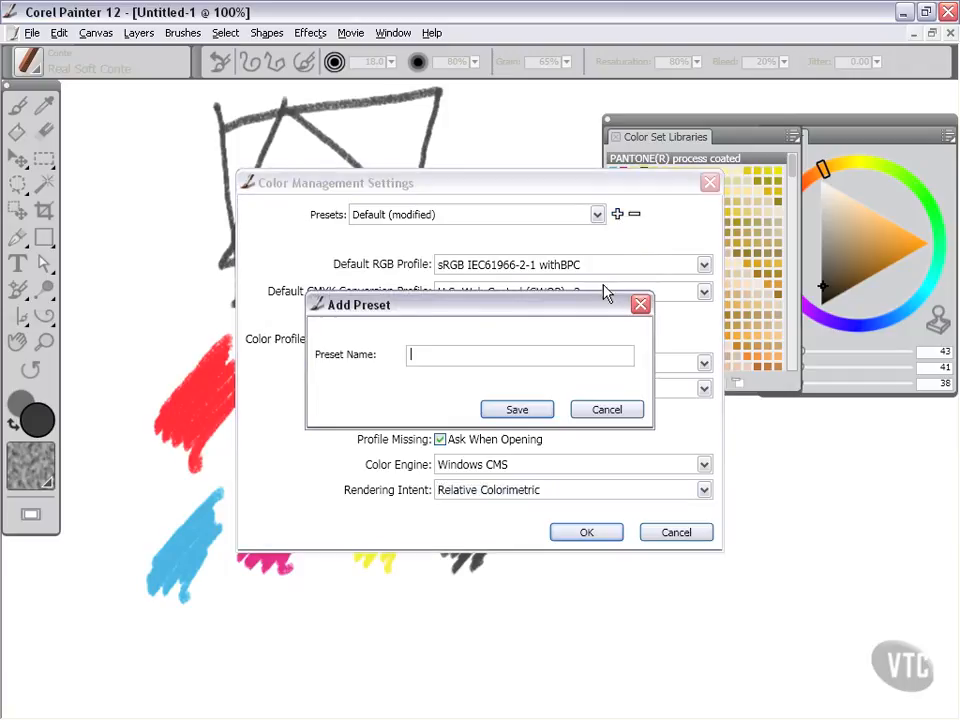
click(520, 408)
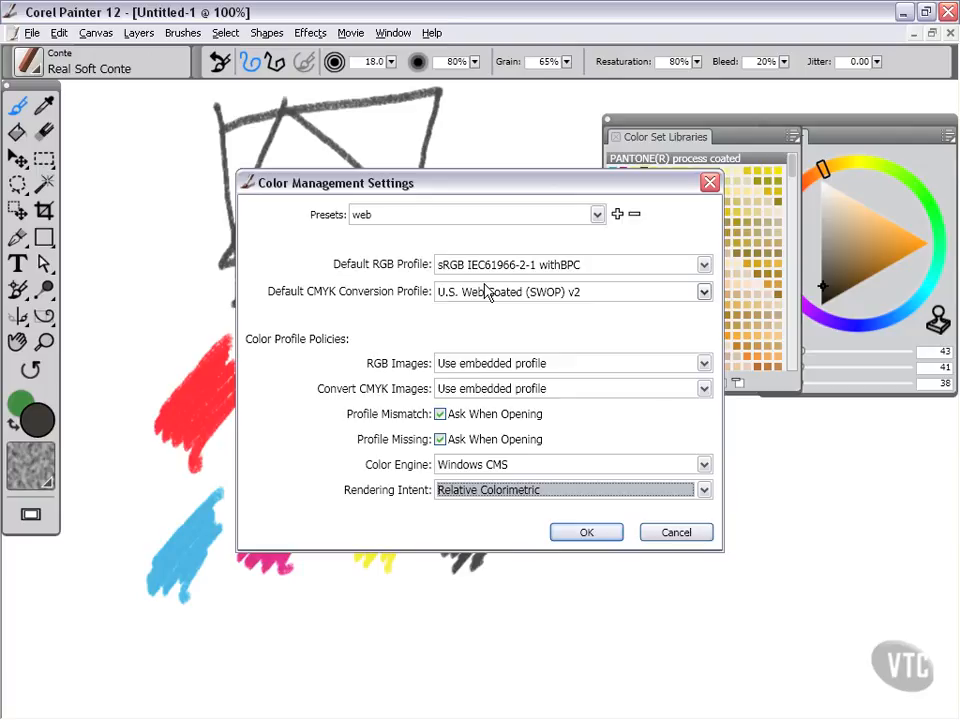
Set the default RGB profile to Adobe RGB (1998)
click(704, 265)
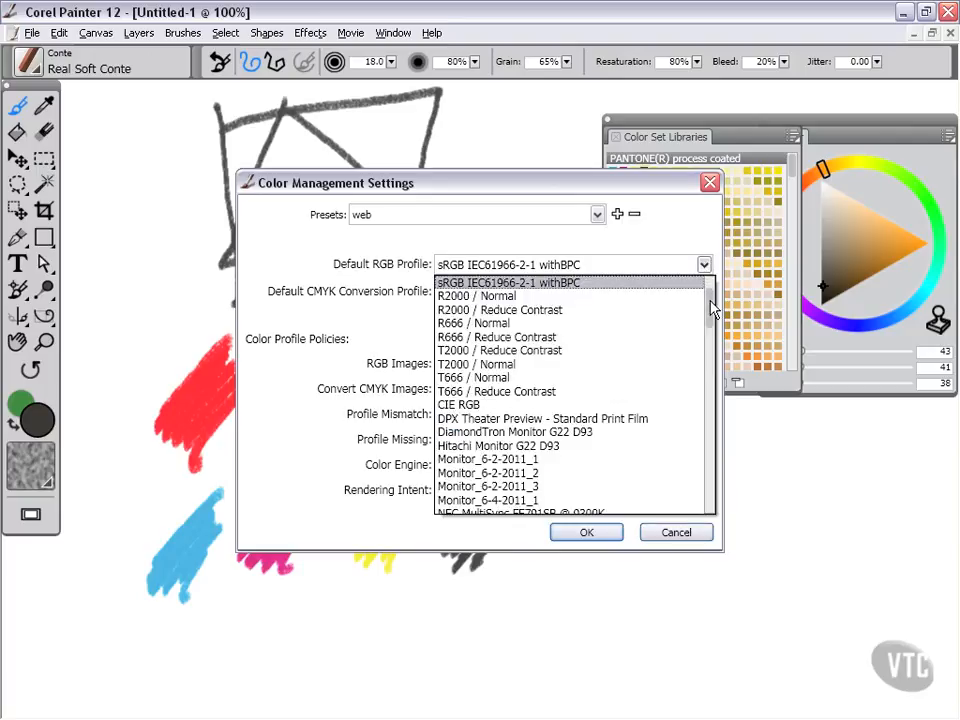
drag(714, 310, 714, 297)
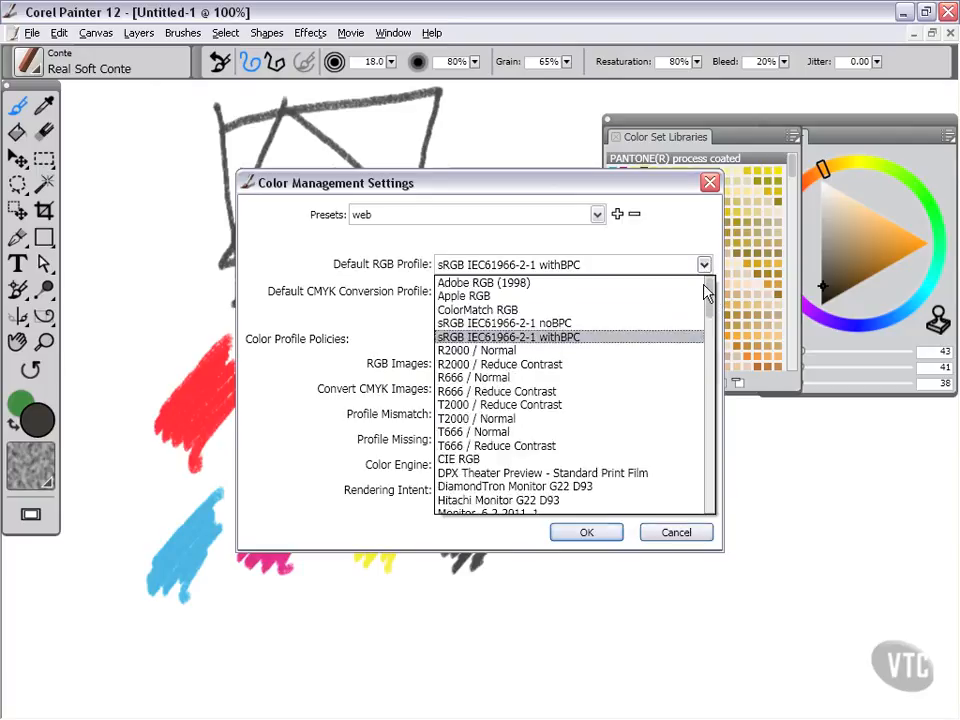
click(512, 286)
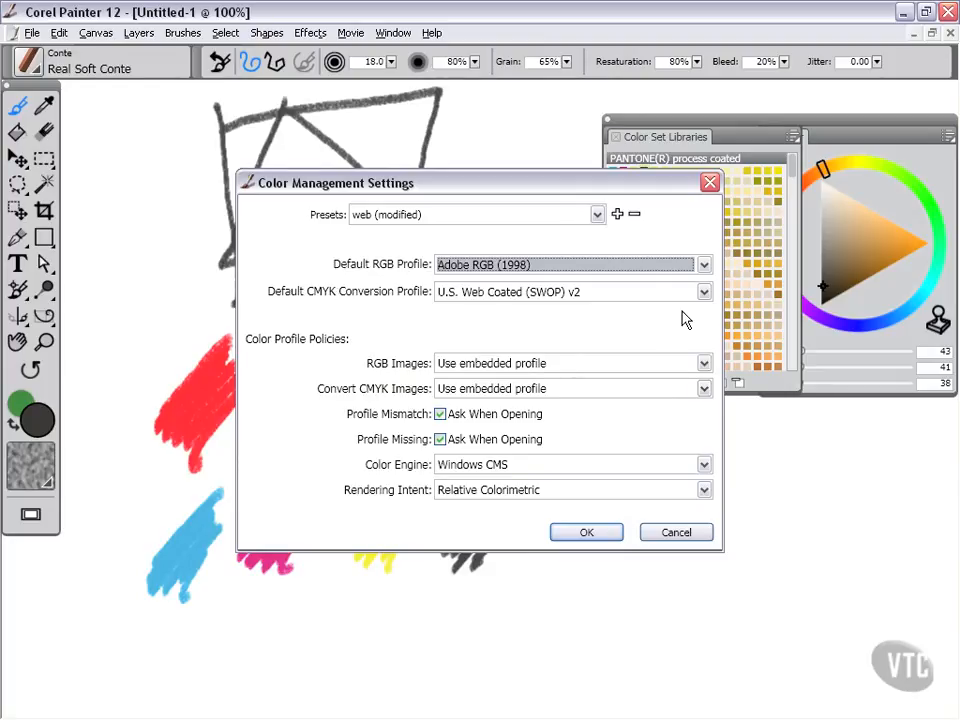
Set the default CMYK conversion profile to U.S. Sheetfed Coated v2
click(704, 293)
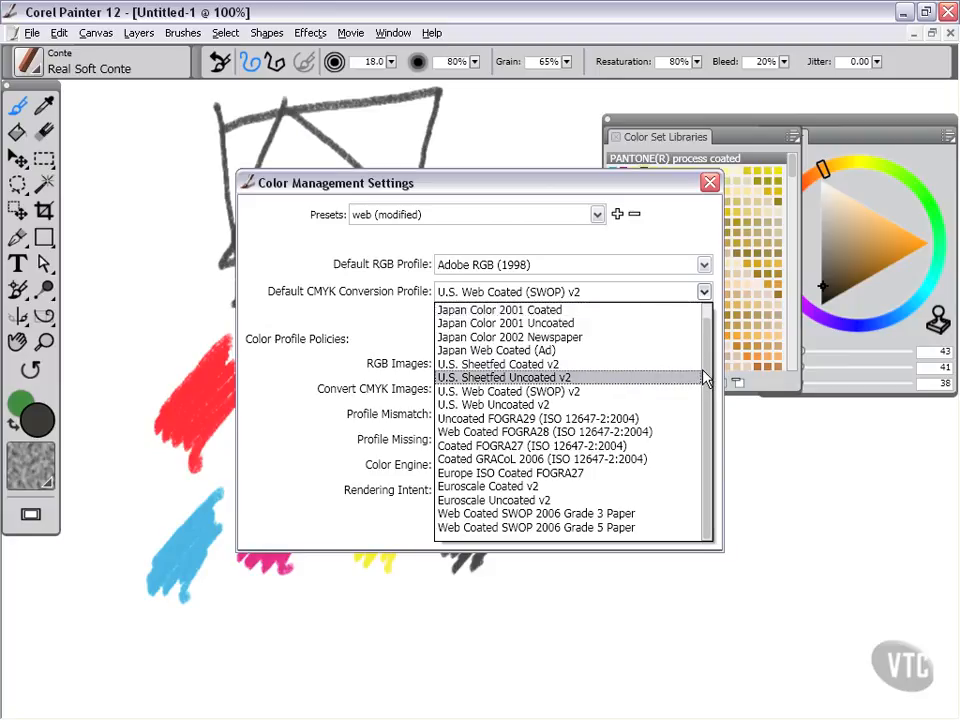
scroll(706, 370, up, 1)
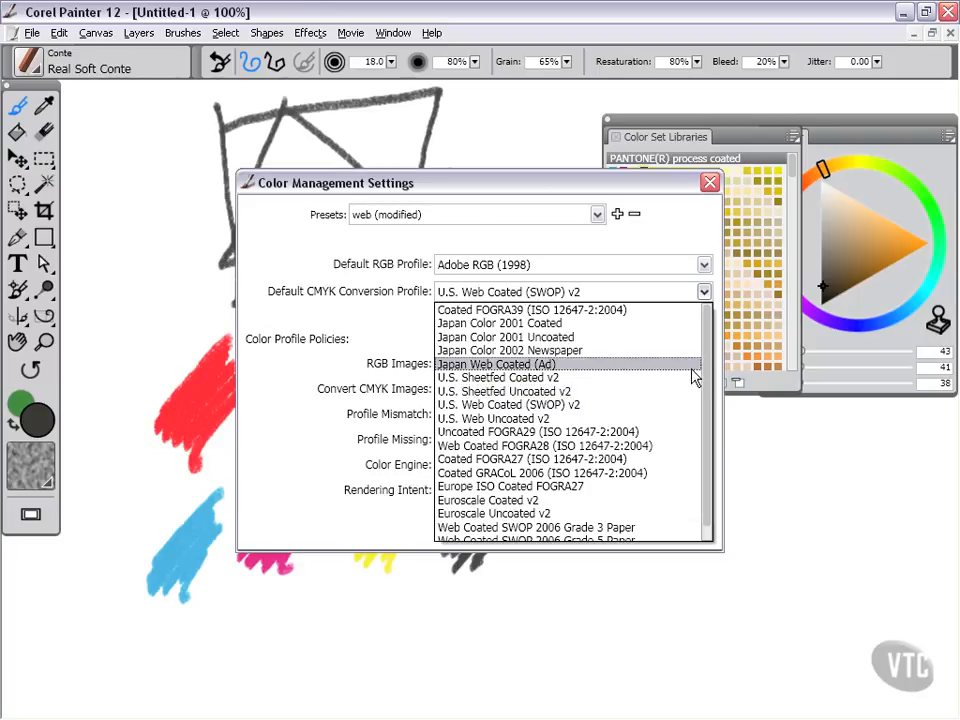
click(493, 378)
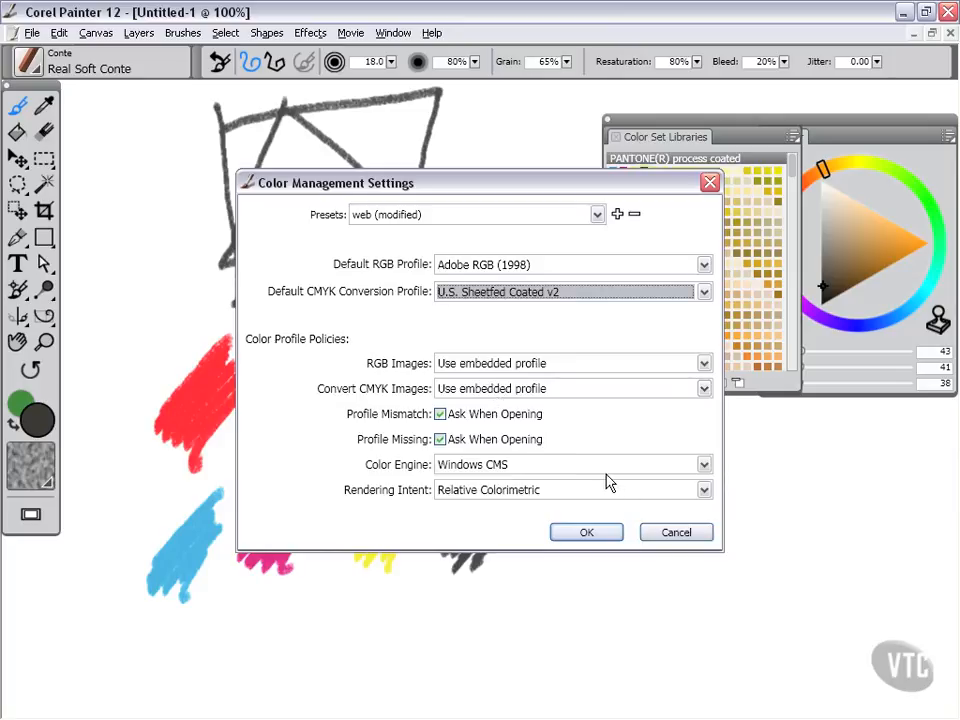
click(704, 291)
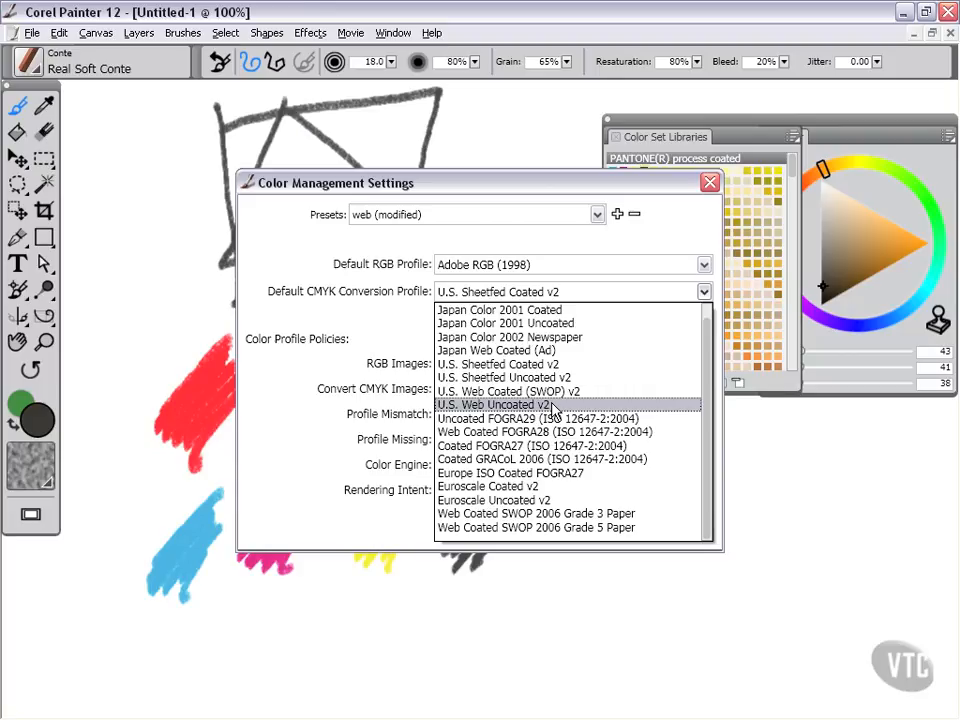
click(506, 366)
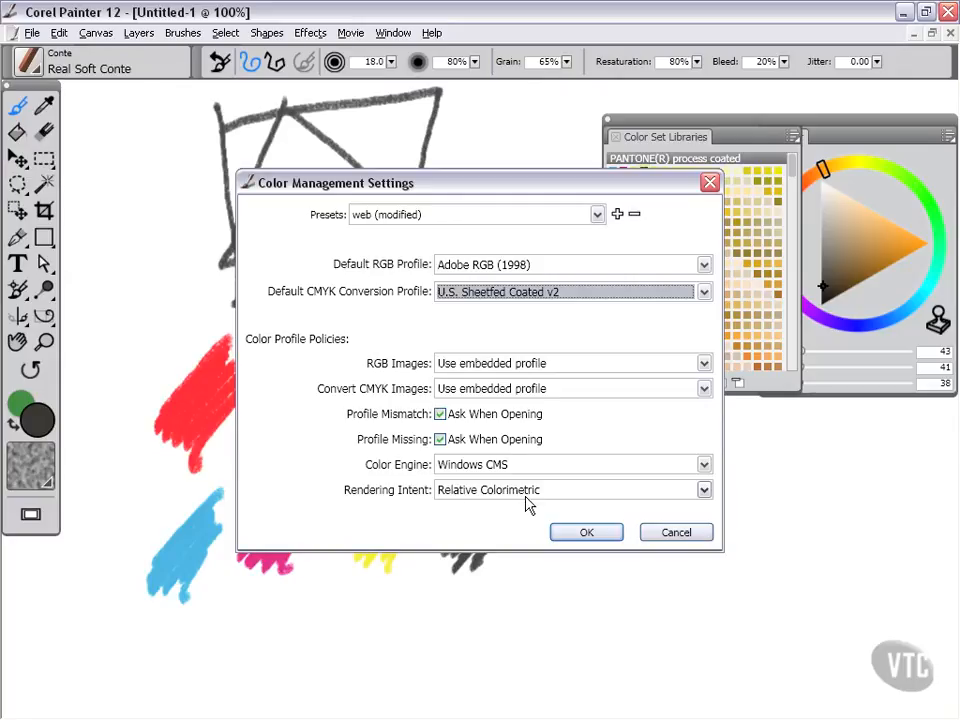
Save the settings as a preset named "print", select that preset, and apply the color management settings
click(617, 214)
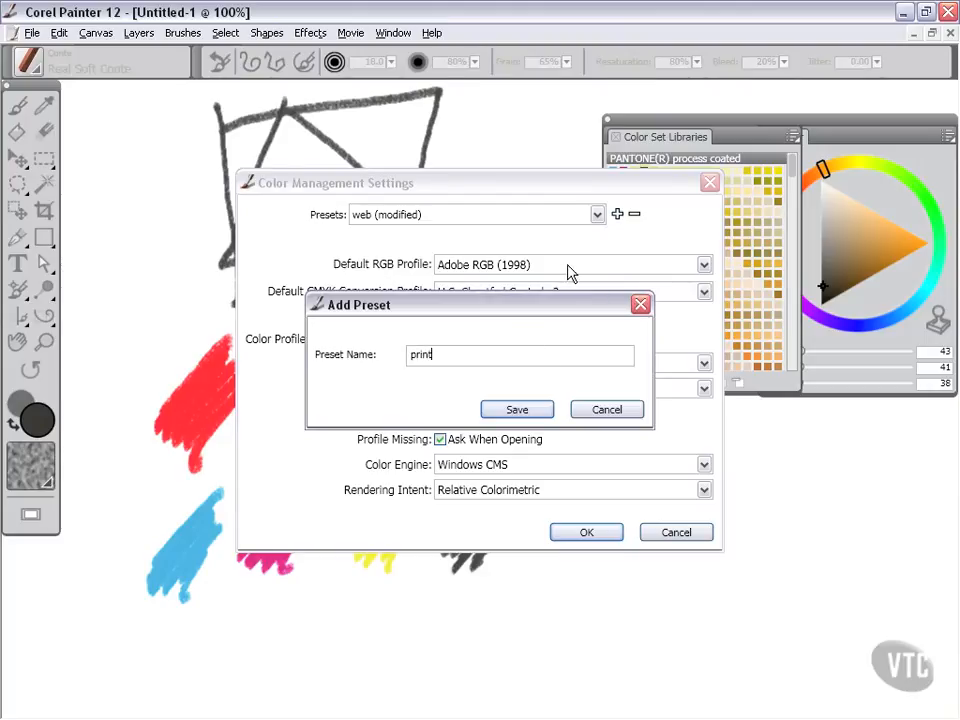
click(516, 410)
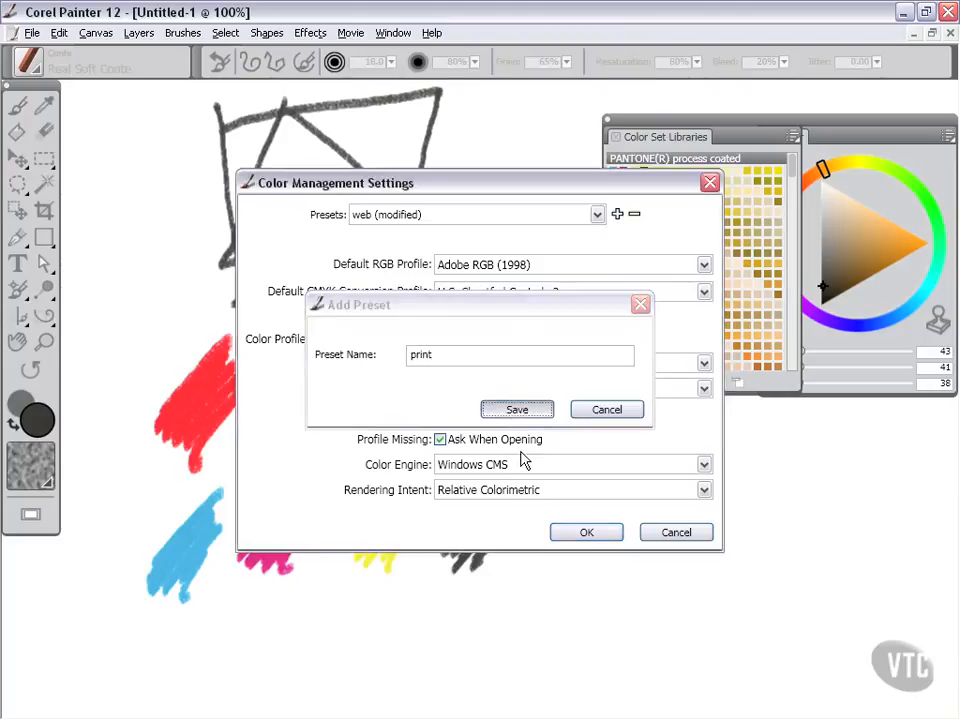
click(597, 216)
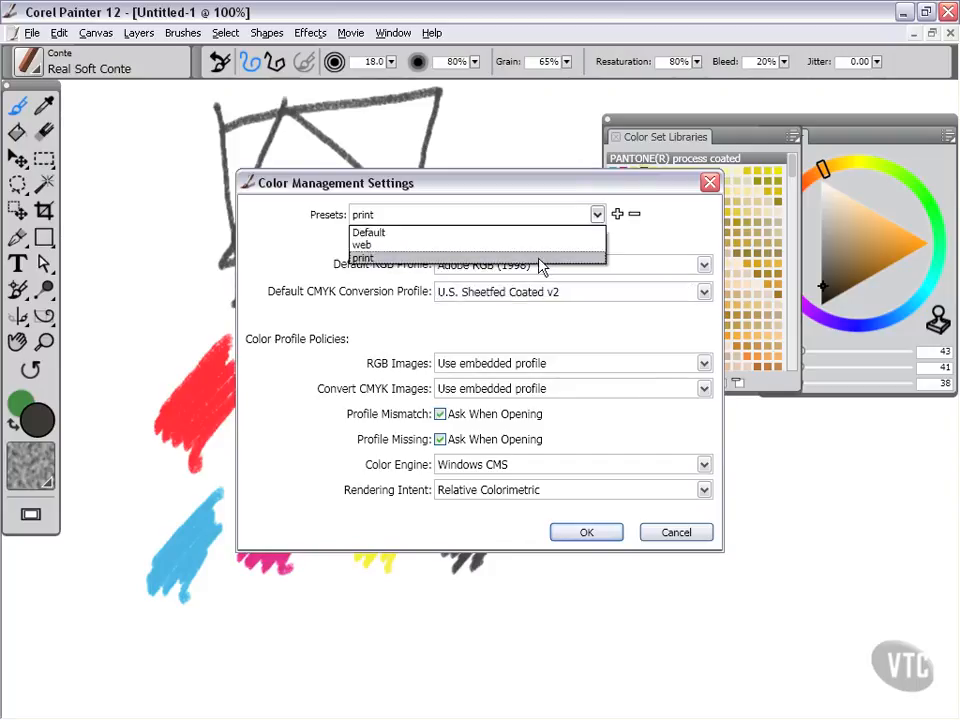
click(428, 258)
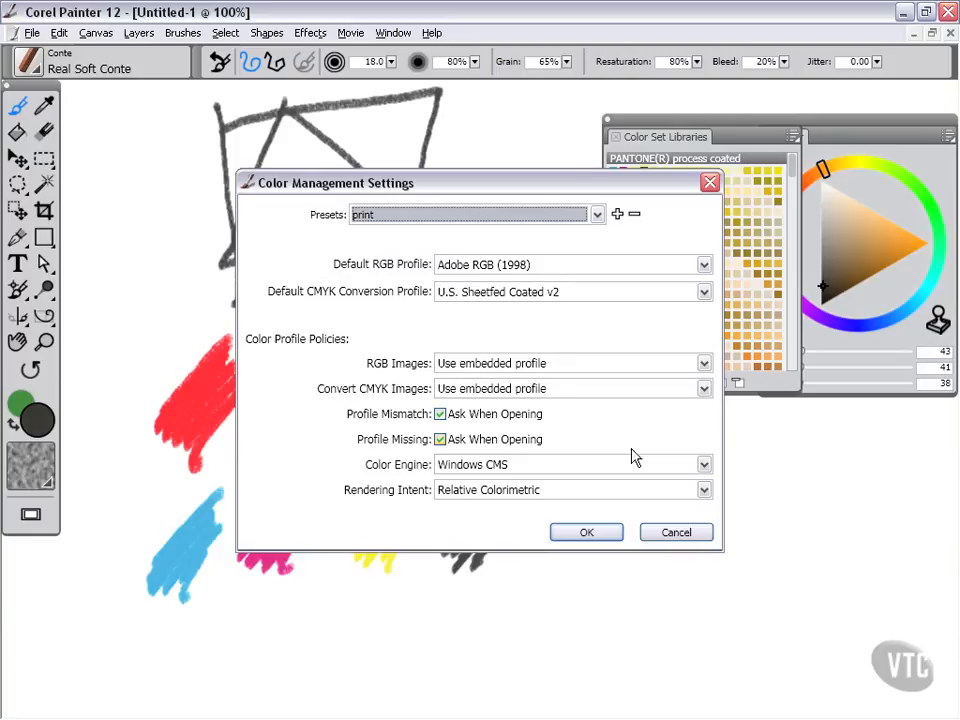
click(588, 534)
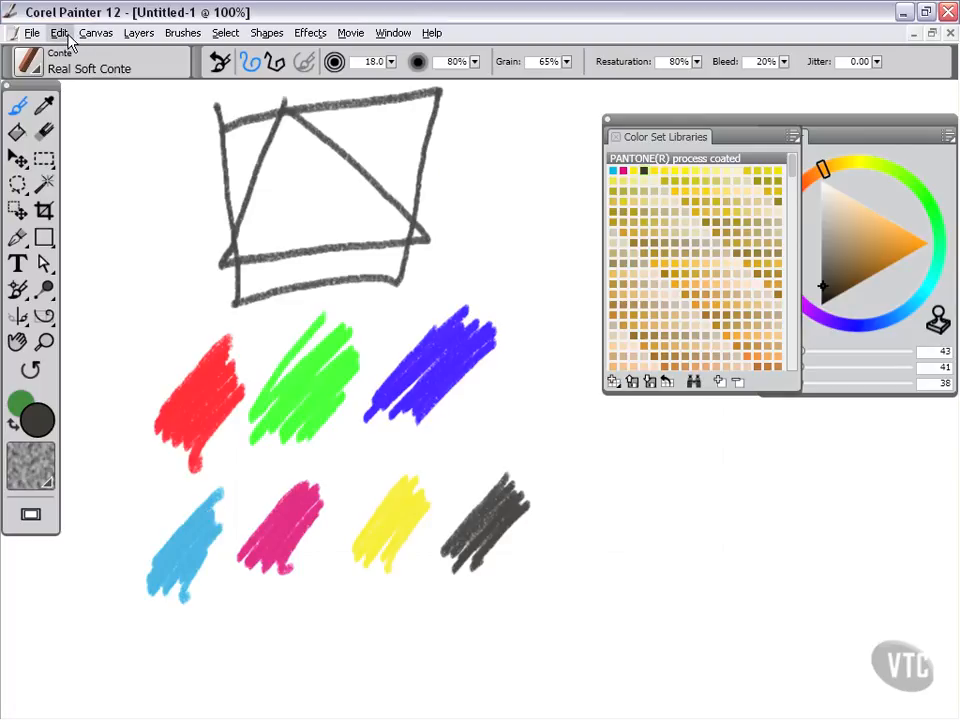
Convert the document to the Adobe RGB (1998) profile with Relative Colorimetric rendering intent and Flatten Image enabled
click(92, 34)
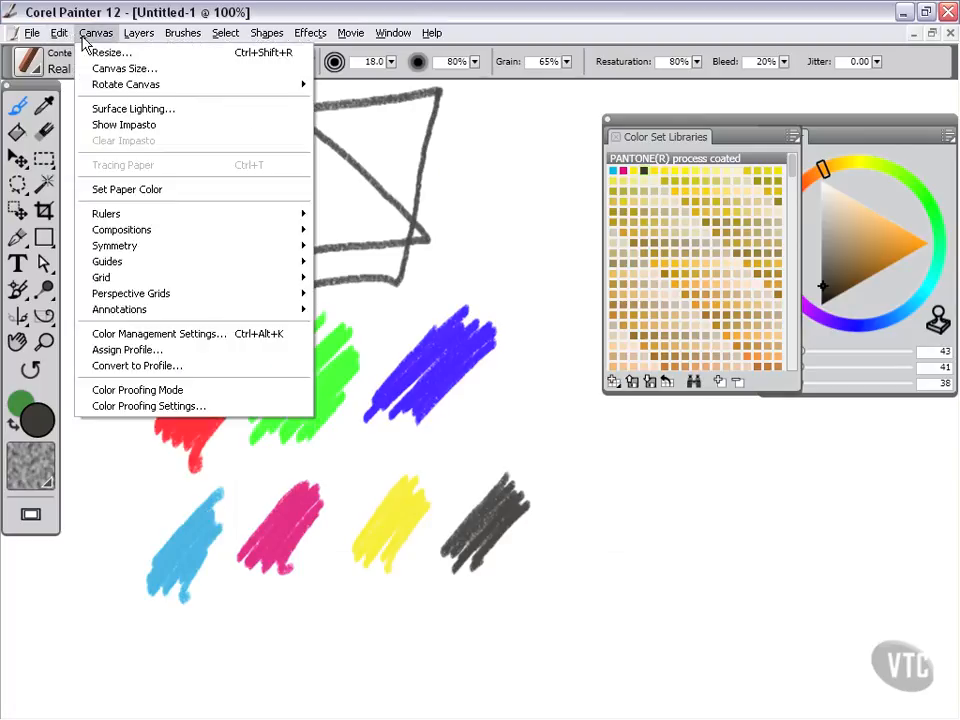
click(150, 366)
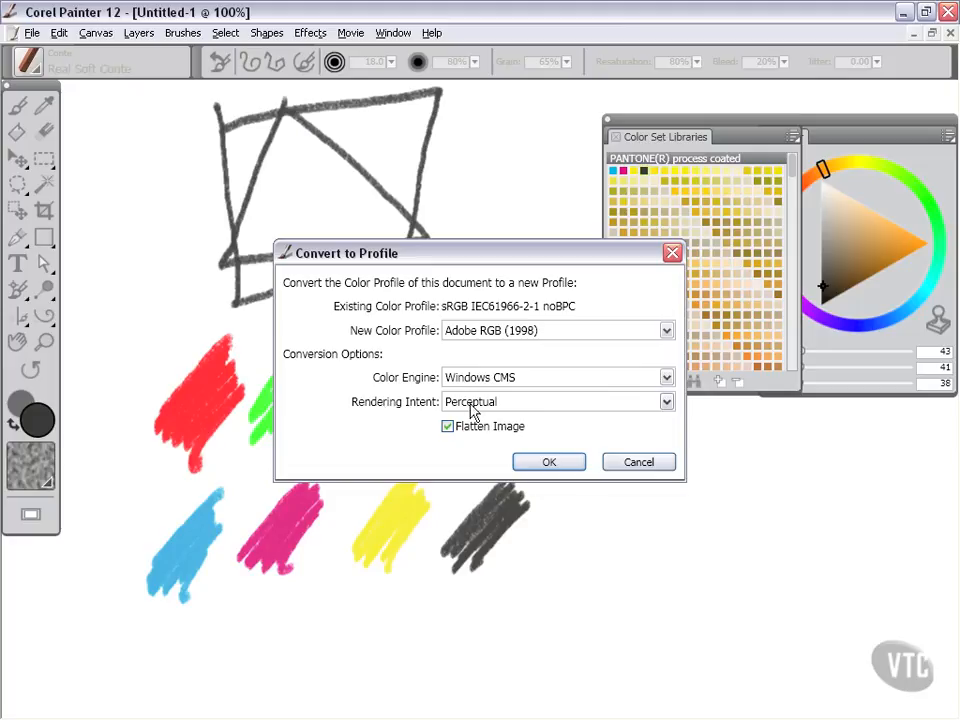
click(666, 404)
key(Escape)
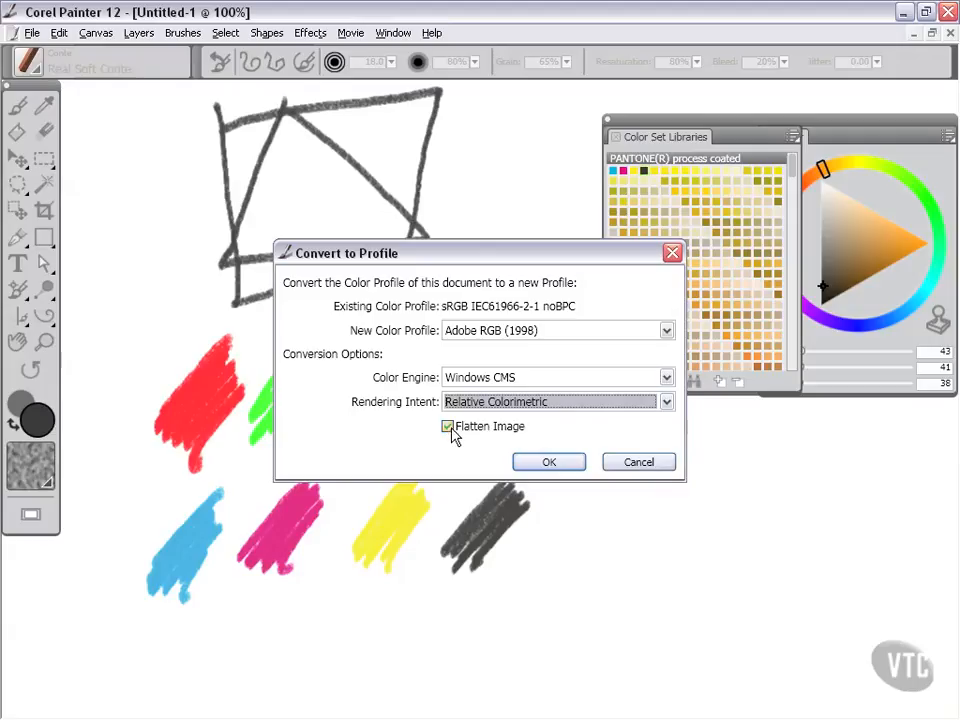
click(549, 463)
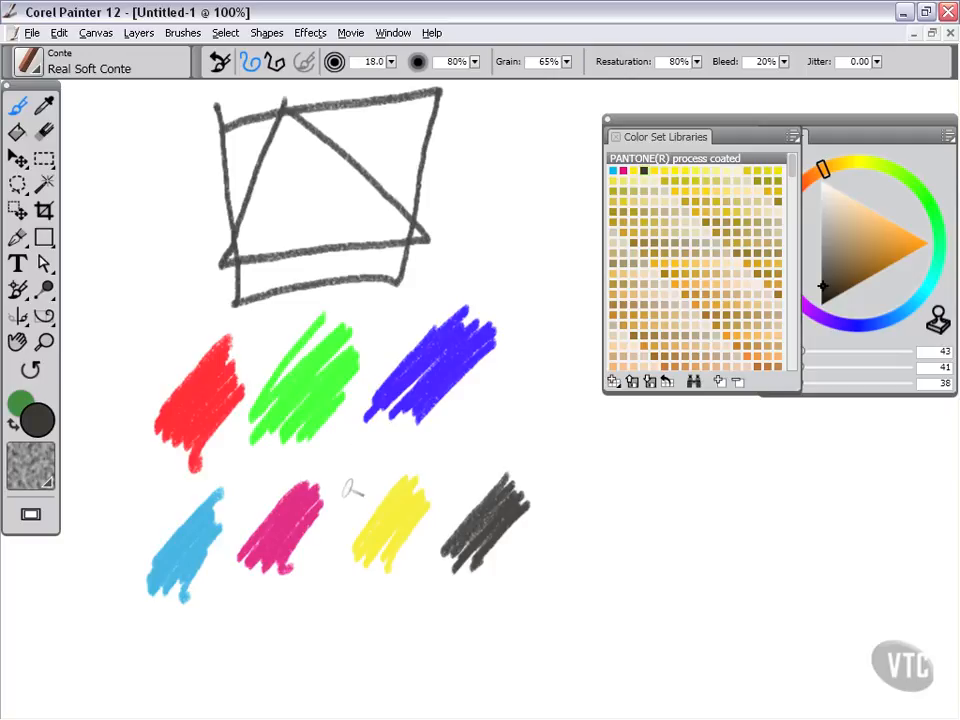
Bring up the canvas commands for the open document
click(102, 37)
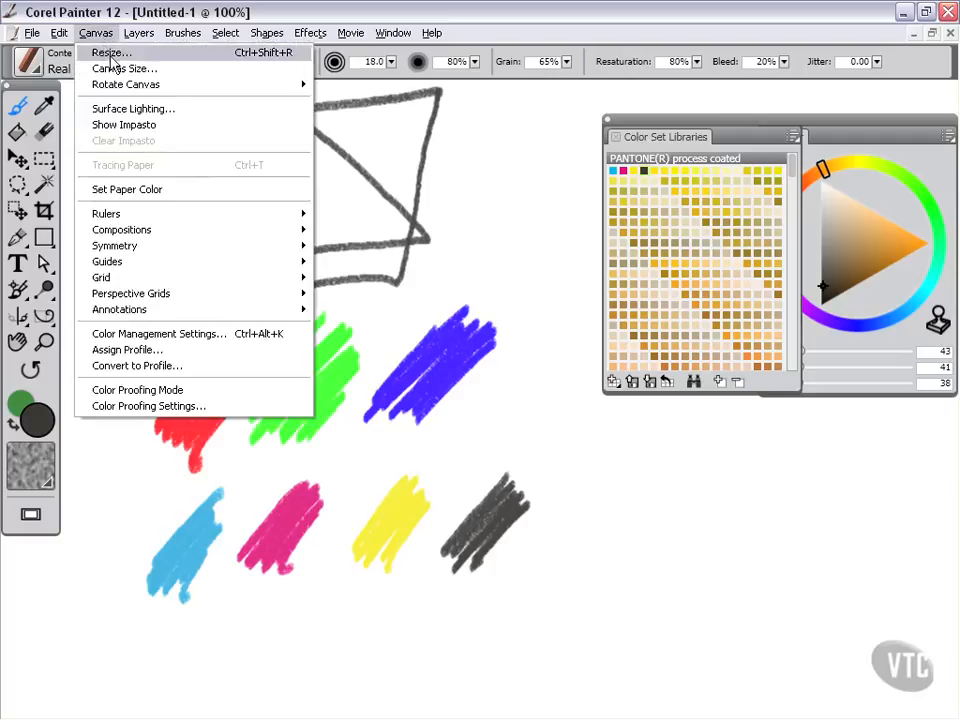